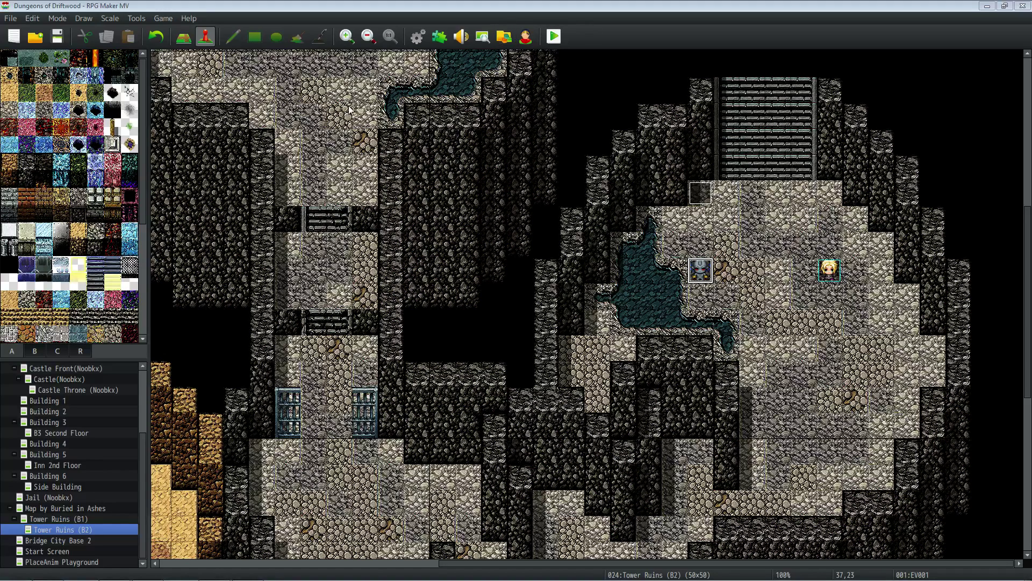
- Save the game changes for a playtest and choose the Dagger as the starting weapon
{"action": "left_click", "coordinate": [554, 36]}
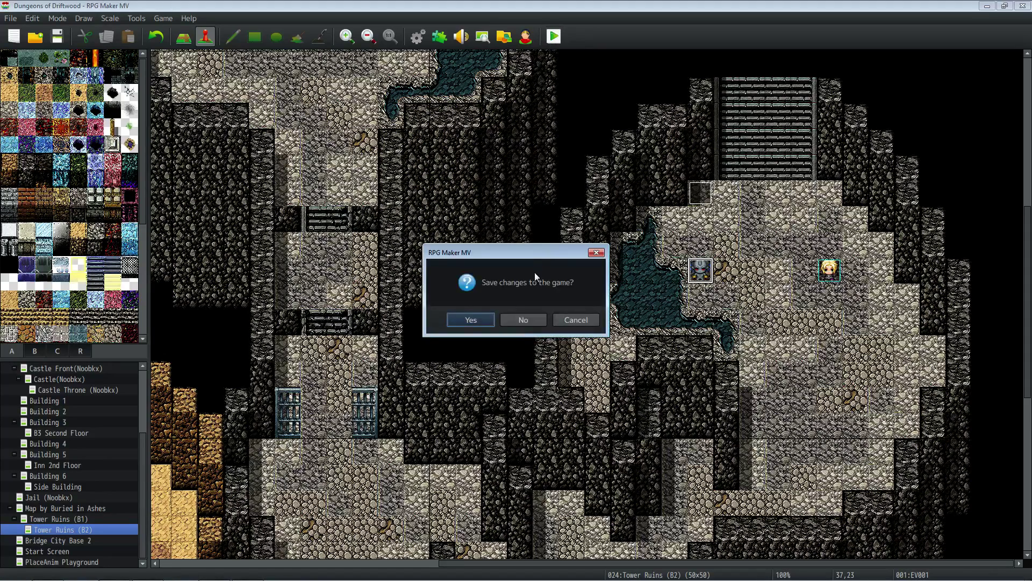
{"action": "left_click", "coordinate": [483, 319]}
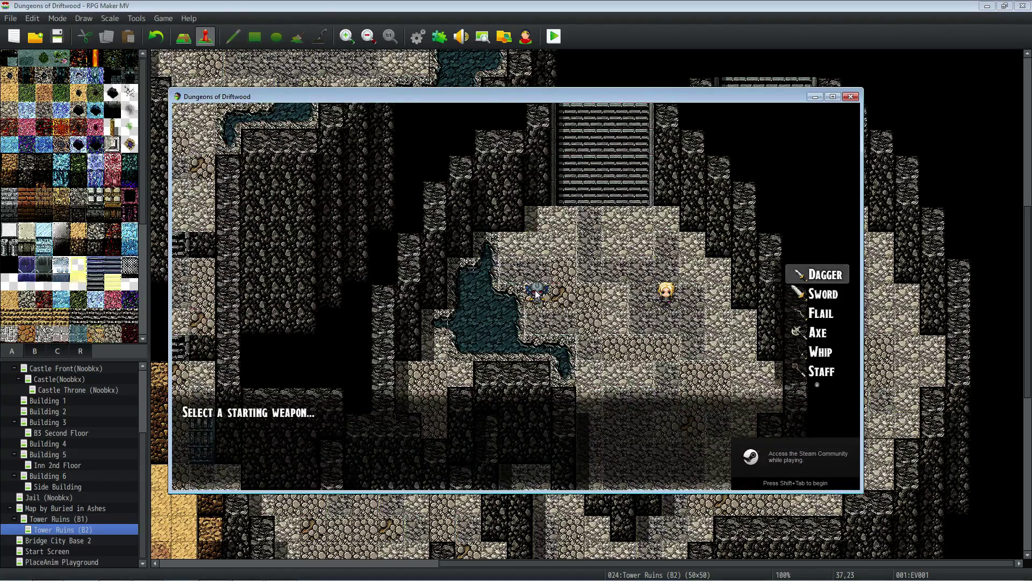
{"action": "key", "text": "Return"}
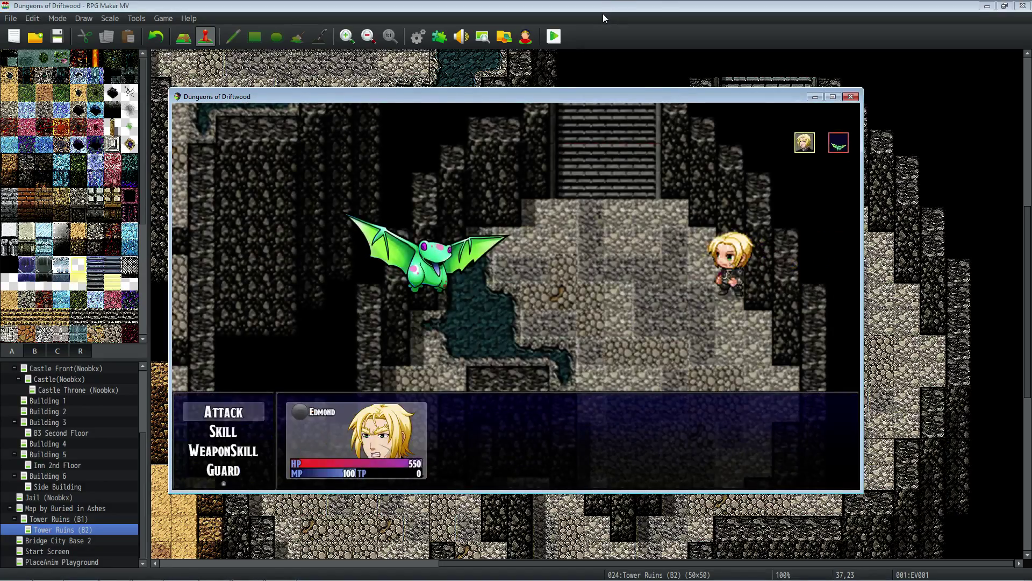
- Use the TP Damage Test weapon skill on the Lv10 Venobat over several turns to test its damage as TP builds up
{"action": "key", "text": "Down"}
{"action": "key", "text": "Return"}
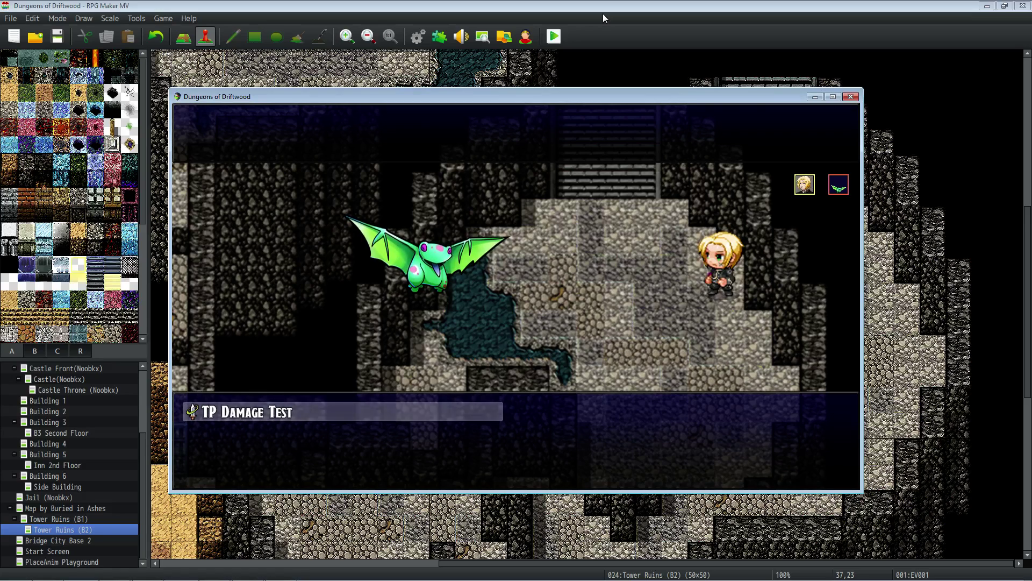
{"action": "key", "text": "Return"}
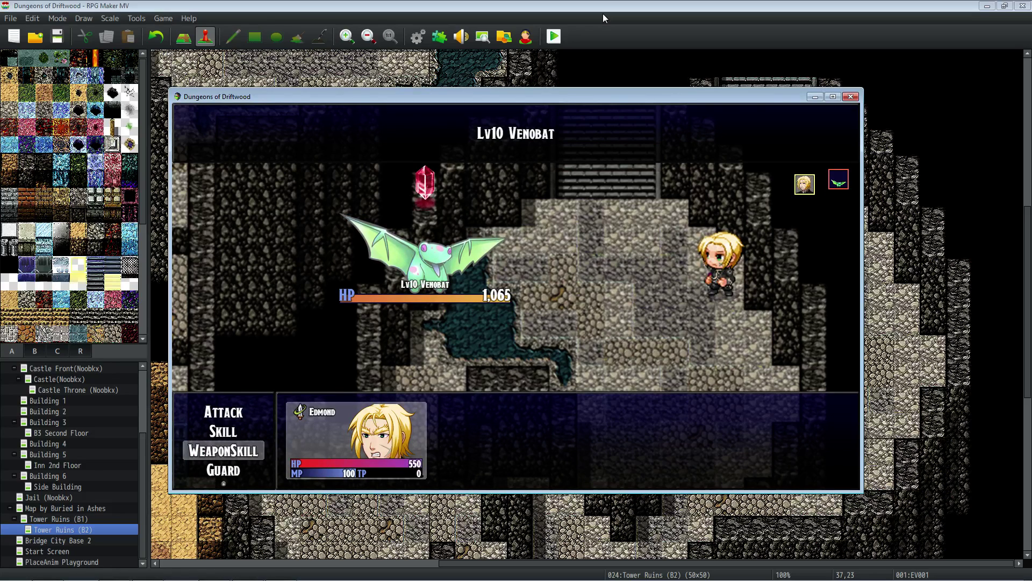
{"action": "key", "text": "Return"}
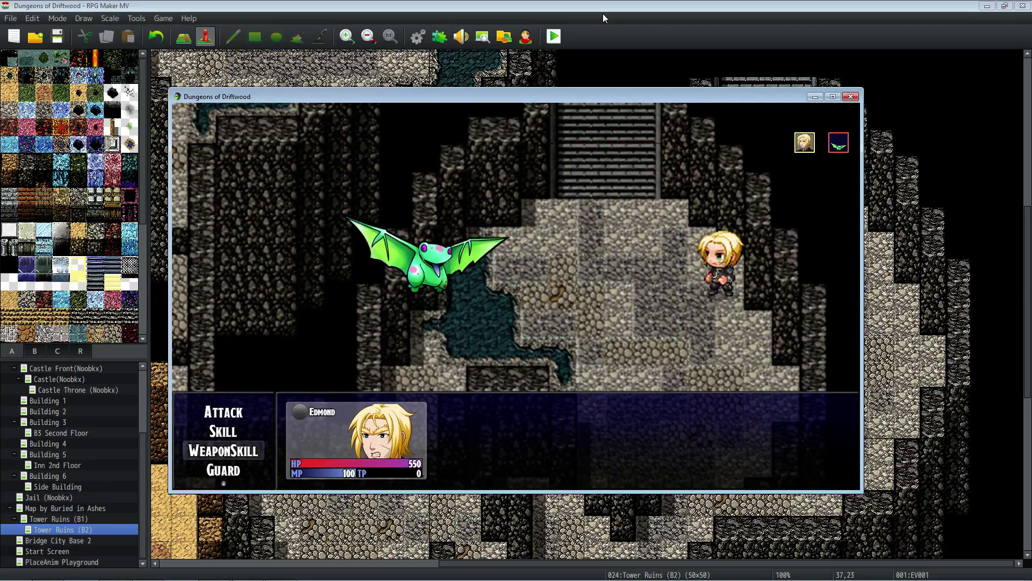
{"action": "key", "text": "Return"}
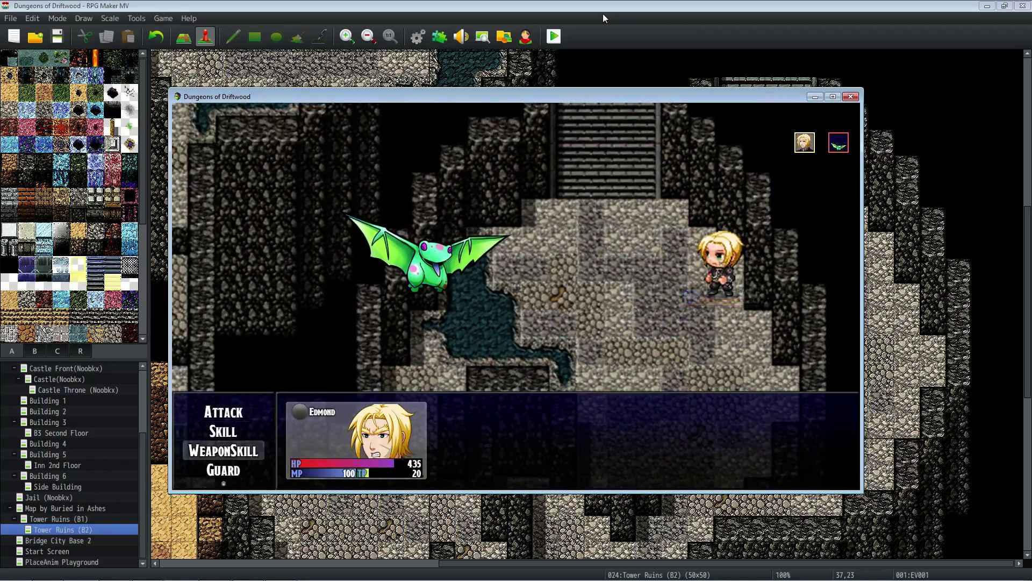
{"action": "key", "text": "Return"}
{"action": "key", "text": "Return"}
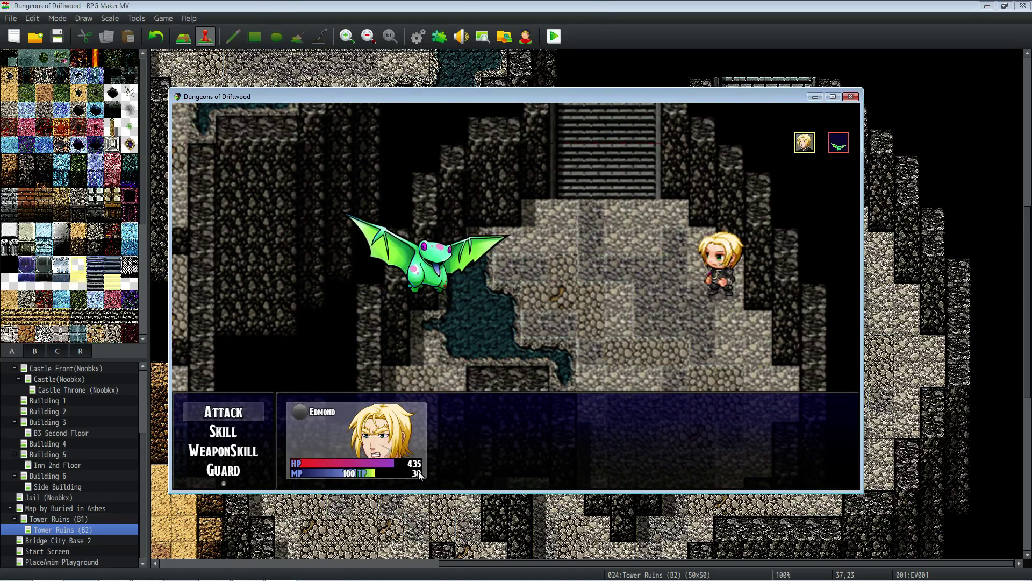
{"action": "key", "text": "Down"}
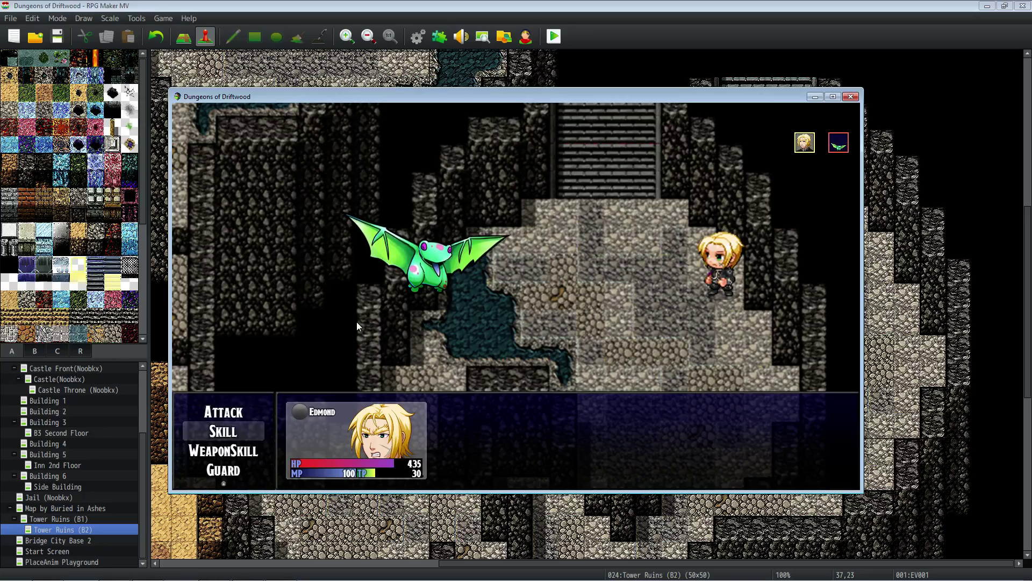
{"action": "key", "text": "Return"}
{"action": "key", "text": "Return"}
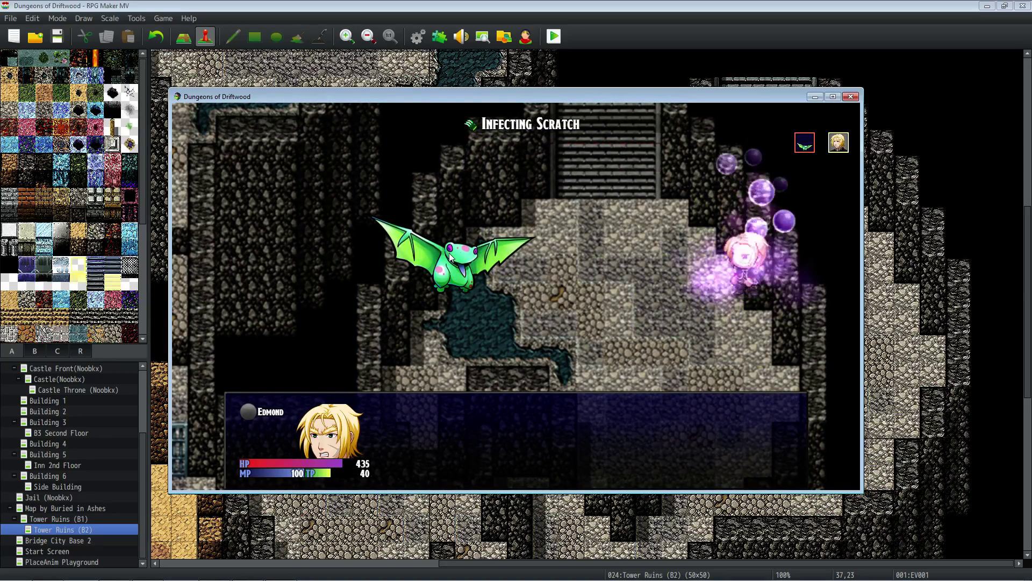
{"action": "key", "text": "Down"}
{"action": "key", "text": "Return"}
{"action": "key", "text": "Return"}
{"action": "key", "text": "Return"}
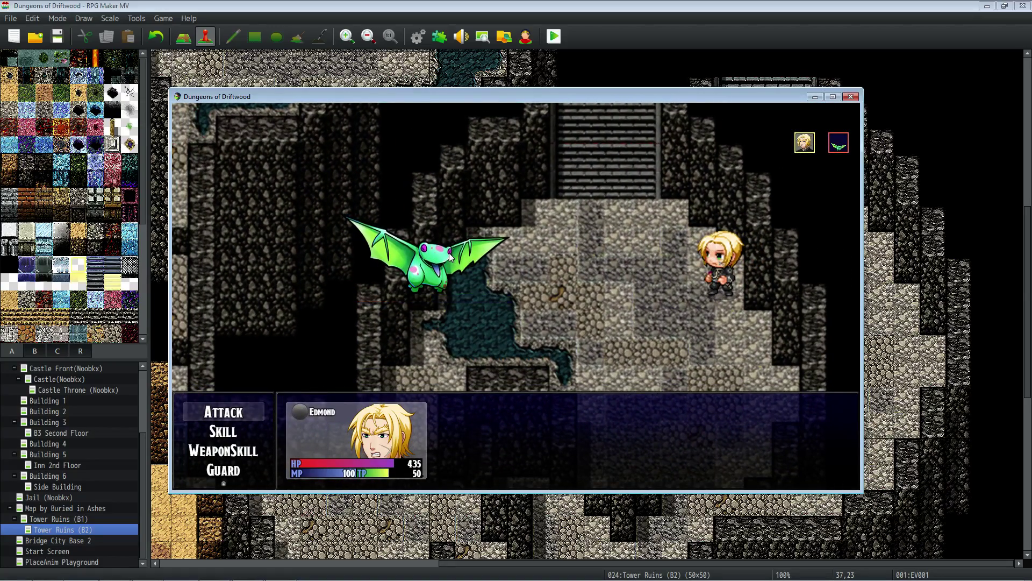
{"action": "key", "text": "Down"}
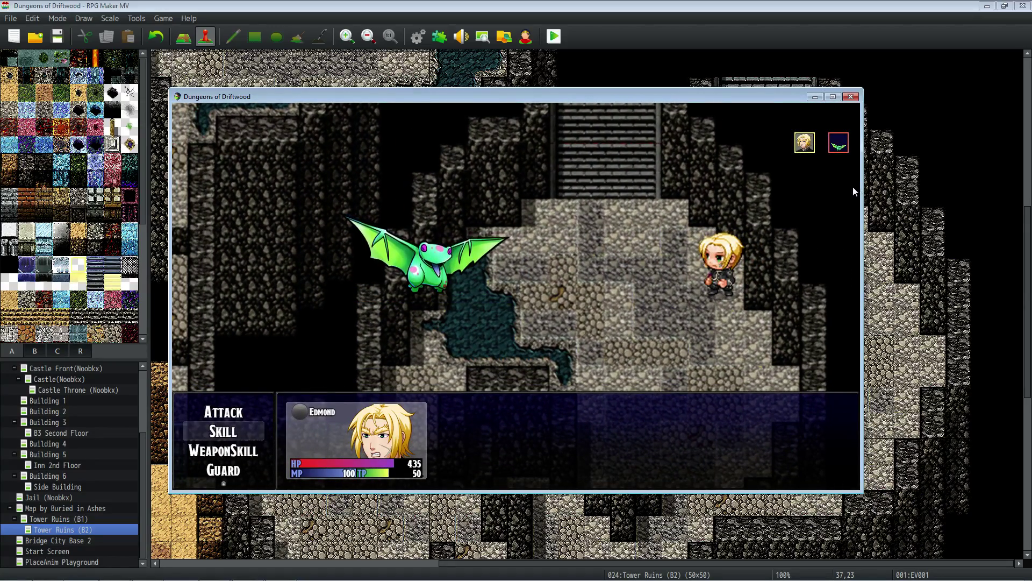
- End the playtest and show the TP Damage Test skill in the database with all its note text selected
{"action": "left_click", "coordinate": [850, 97]}
{"action": "left_click", "coordinate": [418, 36]}
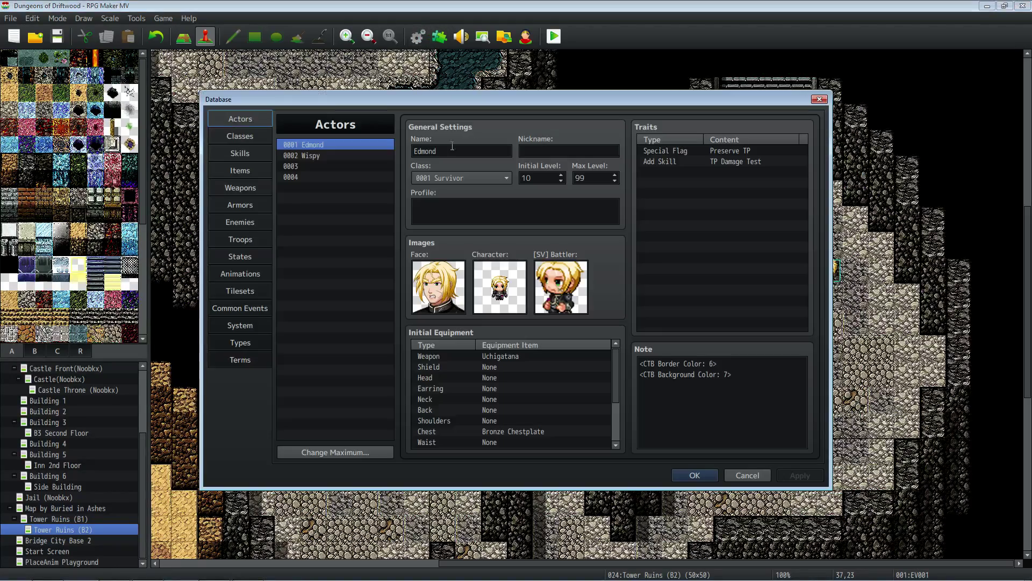
{"action": "left_click", "coordinate": [240, 153]}
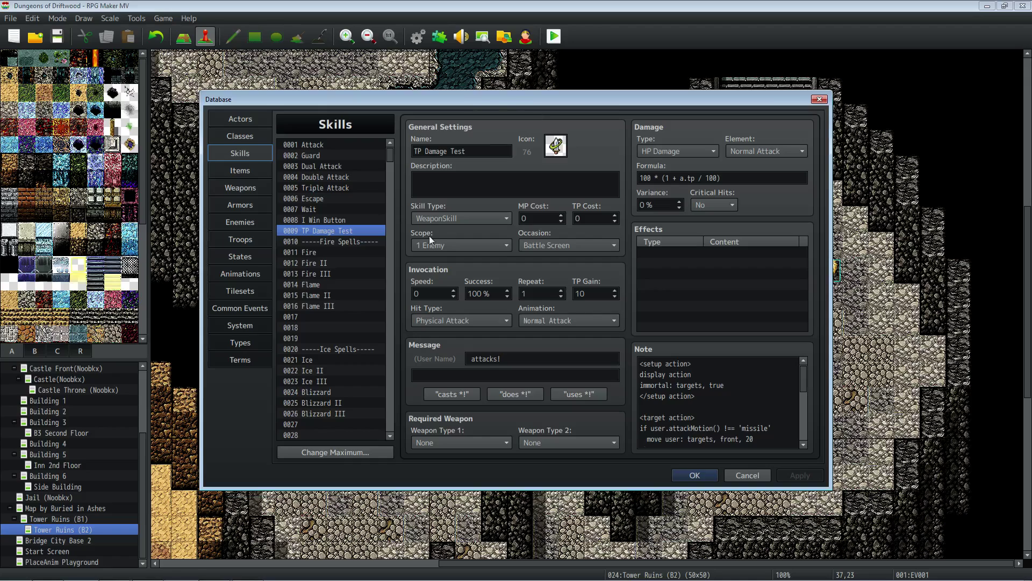
{"action": "left_click", "coordinate": [694, 390]}
{"action": "key", "text": "ctrl+a"}
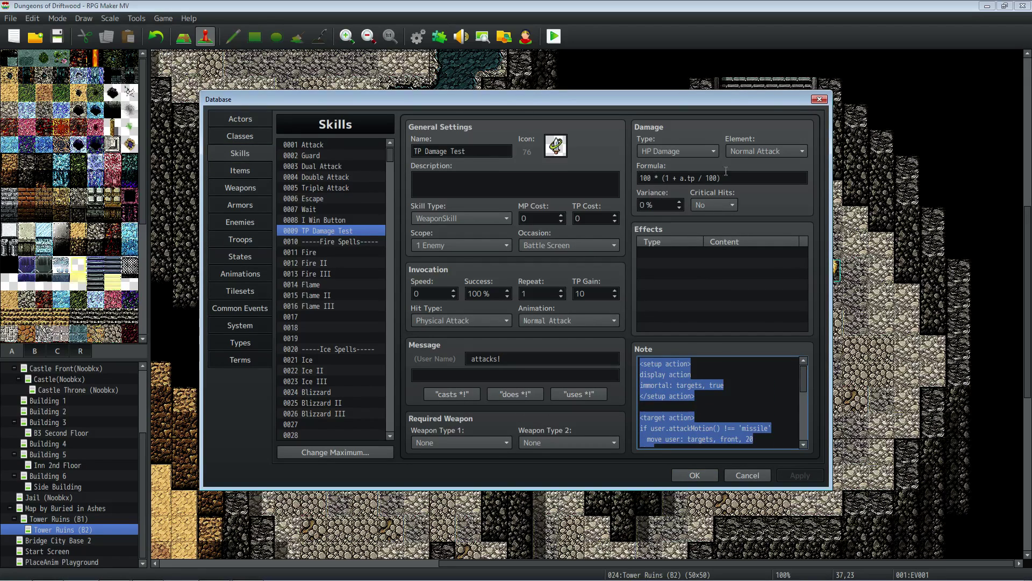
- Examine the parts of the TP Damage Test formula: the base damage, the multiplication and the TP term in parentheses
{"action": "left_click", "coordinate": [695, 177]}
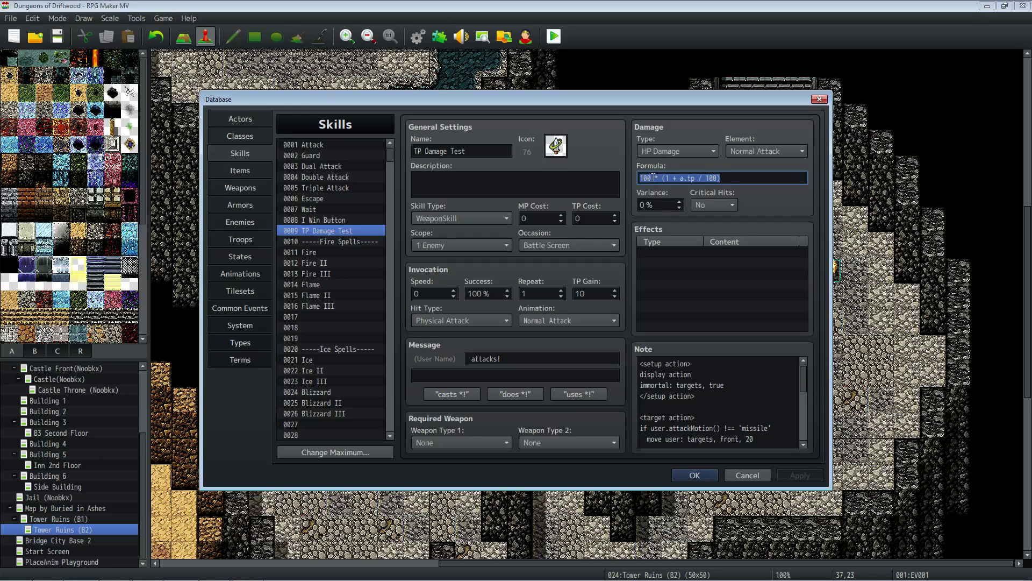
{"action": "left_click_drag", "start_coordinate": [652, 178], "coordinate": [626, 184]}
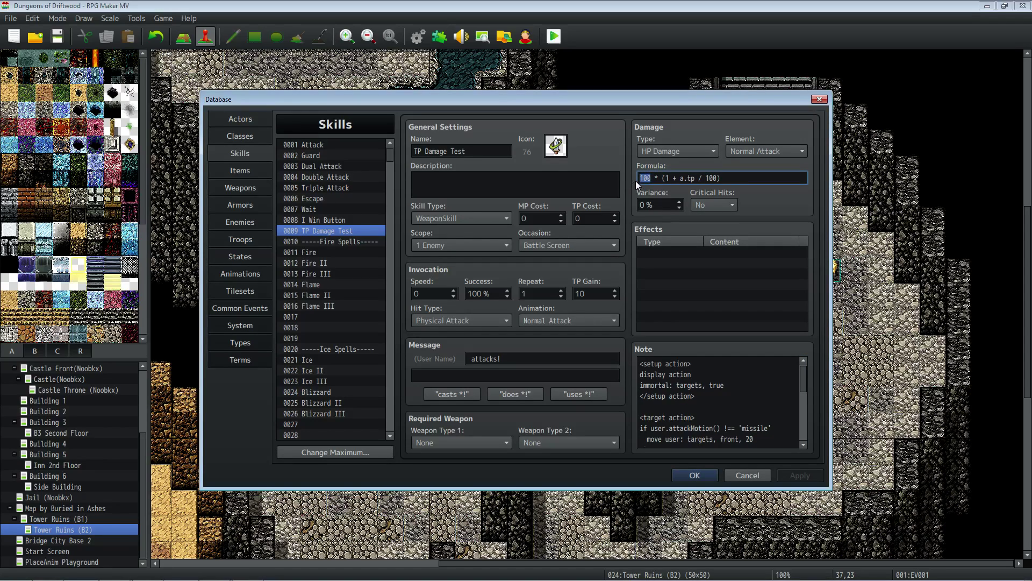
{"action": "key", "text": "Right"}
{"action": "key", "text": "Right"}
{"action": "key", "text": "shift+Right"}
{"action": "left_click_drag", "start_coordinate": [658, 178], "coordinate": [722, 177]}
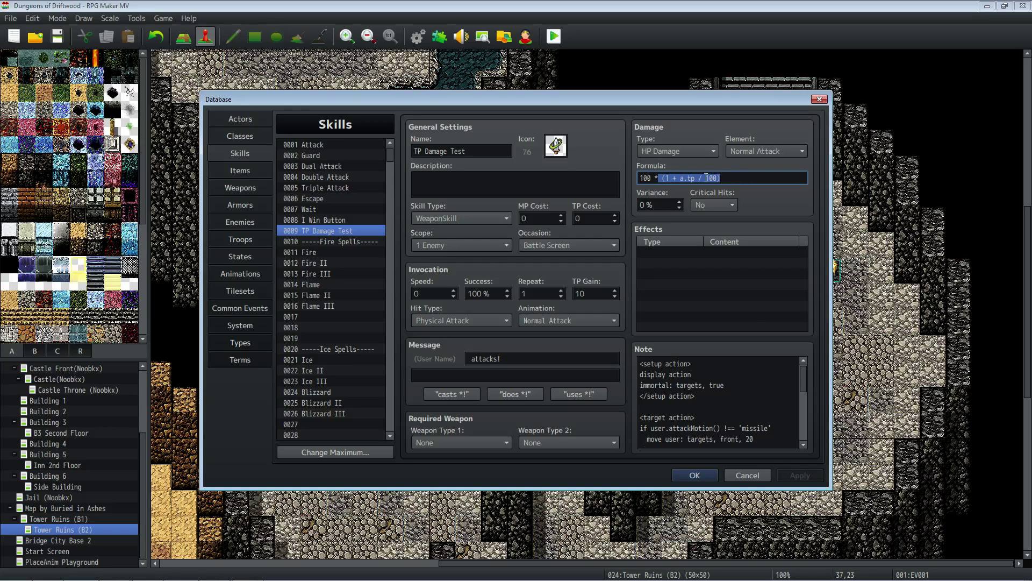
{"action": "left_click", "coordinate": [669, 177]}
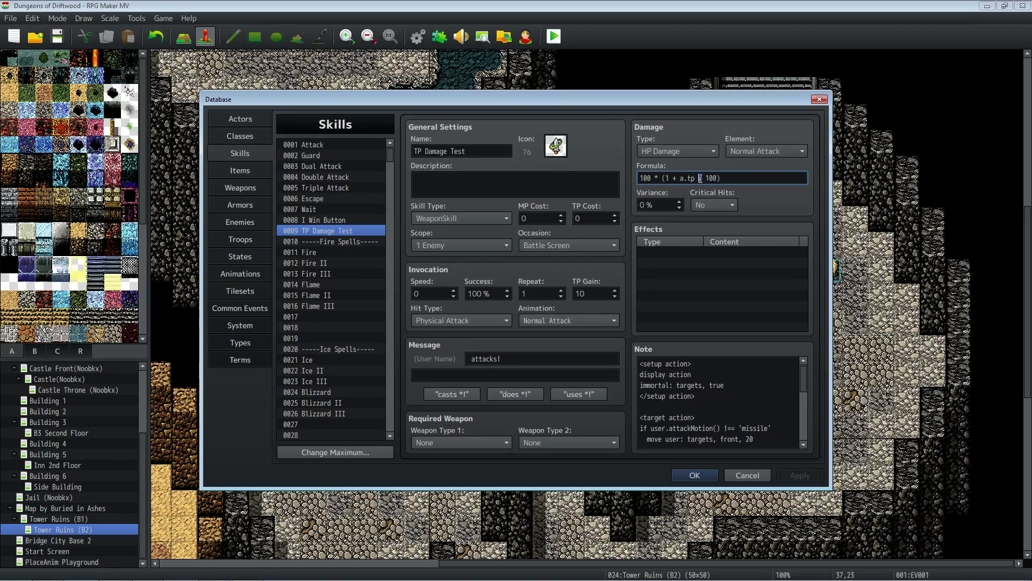
- Try 50 and 25 as the TP divisor in the TP Damage Test formula, and set it back to 100
{"action": "left_click_drag", "start_coordinate": [705, 177], "coordinate": [717, 176]}
{"action": "type", "text": "50"}
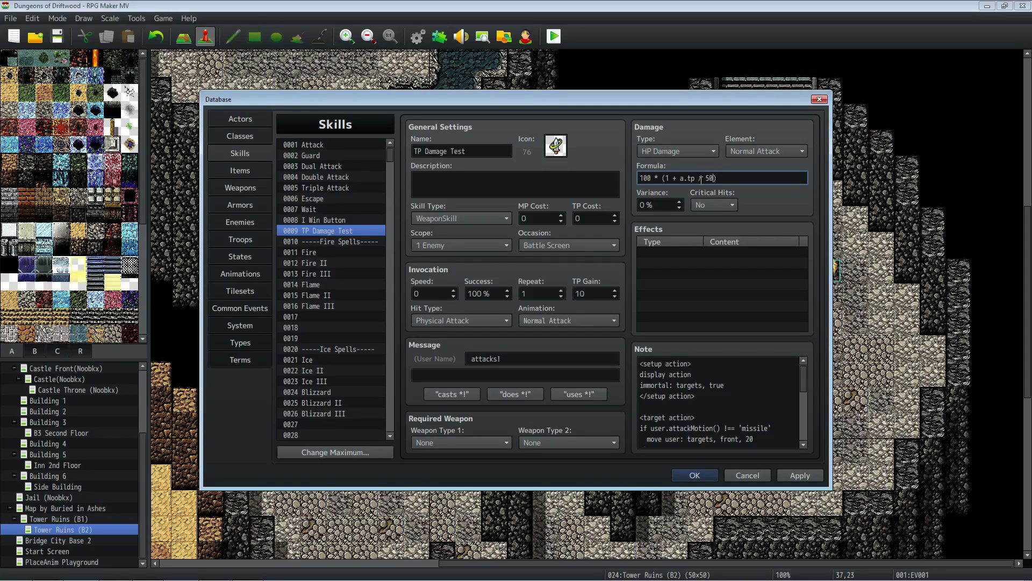
{"action": "key", "text": "BackSpace"}
{"action": "key", "text": "BackSpace"}
{"action": "type", "text": "25"}
{"action": "key", "text": "BackSpace"}
{"action": "key", "text": "BackSpace"}
{"action": "type", "text": "100"}
- Examine the Attack skill's damage formula, highlighting its (1 + a.tp / 100) multiplier
{"action": "left_click", "coordinate": [318, 144]}
{"action": "left_click", "coordinate": [728, 178]}
{"action": "left_click", "coordinate": [728, 177]}
{"action": "left_click_drag", "start_coordinate": [728, 178], "coordinate": [787, 178]}
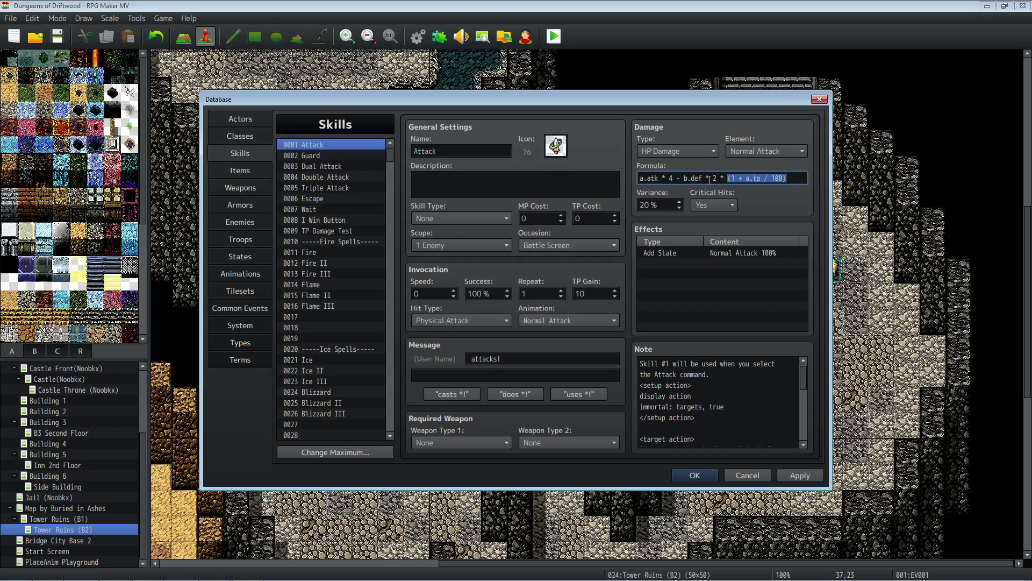
- Find the Bulk Up skill under the chemistry skills and examine its MP cost and Gain TP effect
{"action": "left_click", "coordinate": [338, 230]}
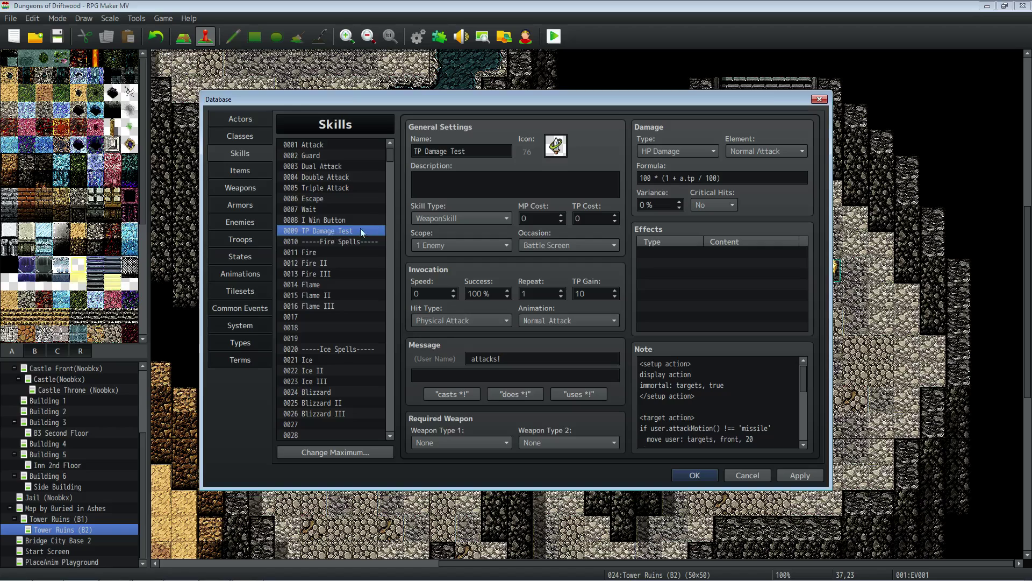
{"action": "scroll", "coordinate": [347, 245], "scroll_direction": "down", "scroll_amount": 14}
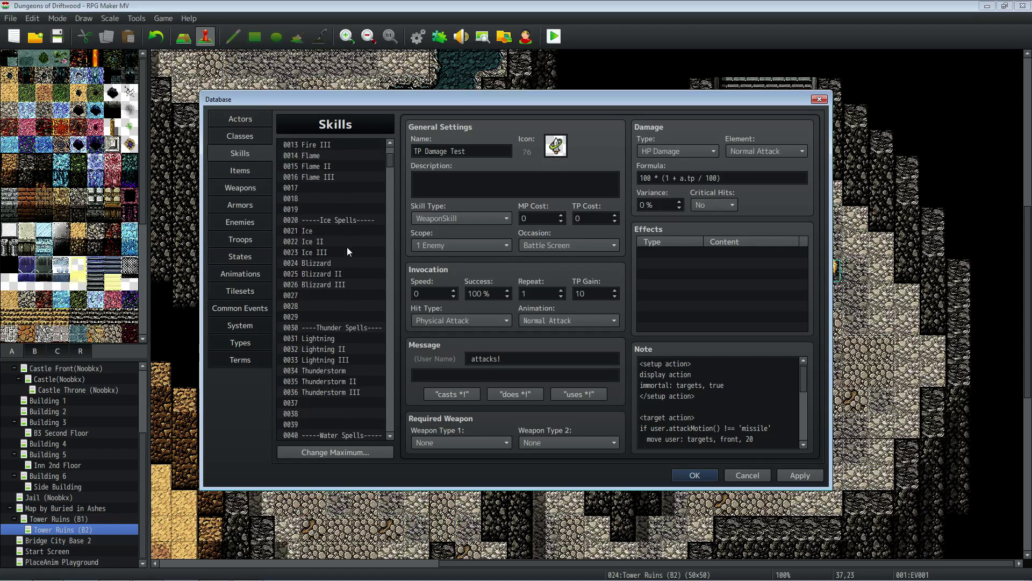
{"action": "scroll", "coordinate": [352, 233], "scroll_direction": "down", "scroll_amount": 16}
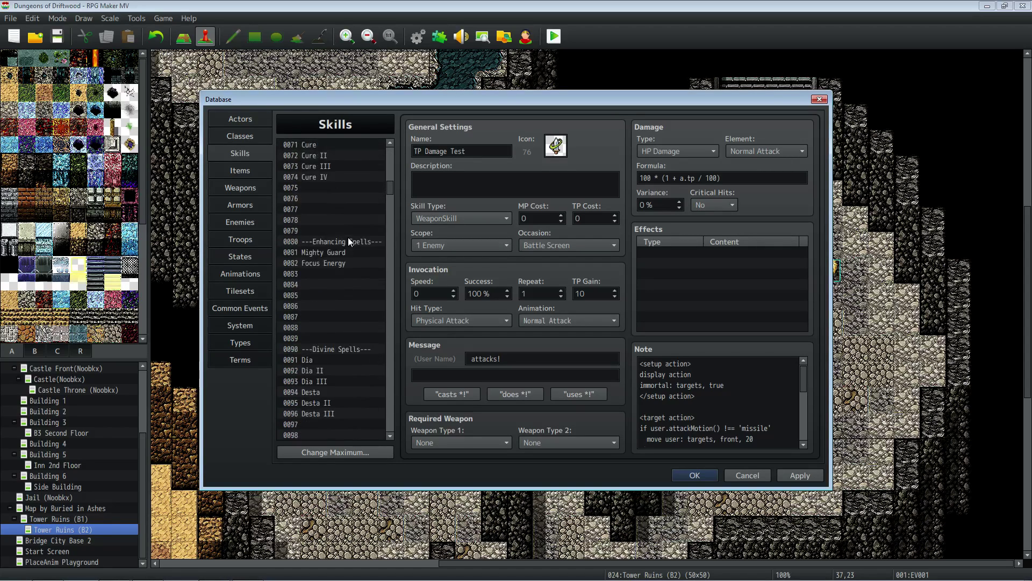
{"action": "scroll", "coordinate": [345, 223], "scroll_direction": "down", "scroll_amount": 6}
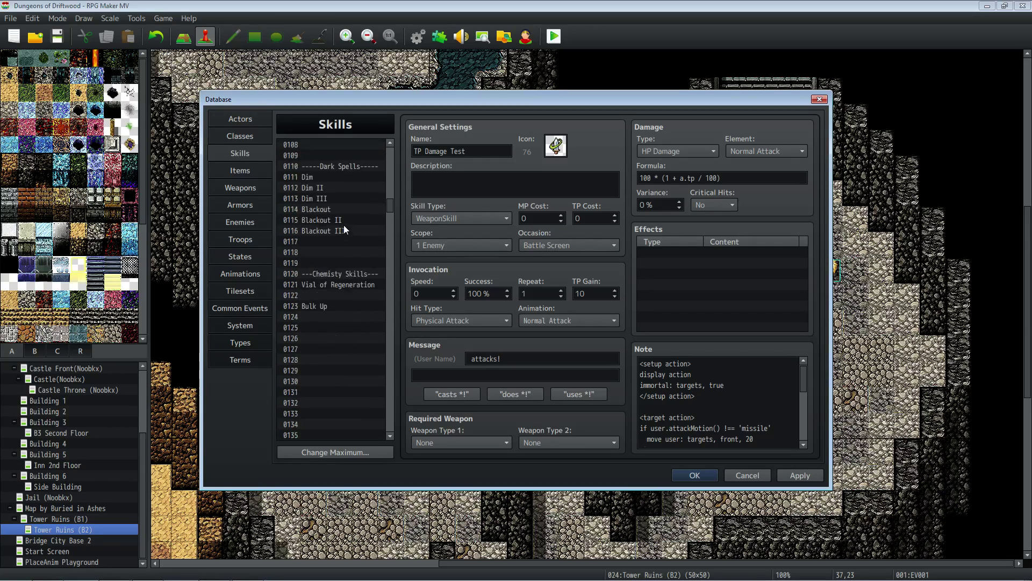
{"action": "left_click", "coordinate": [337, 304]}
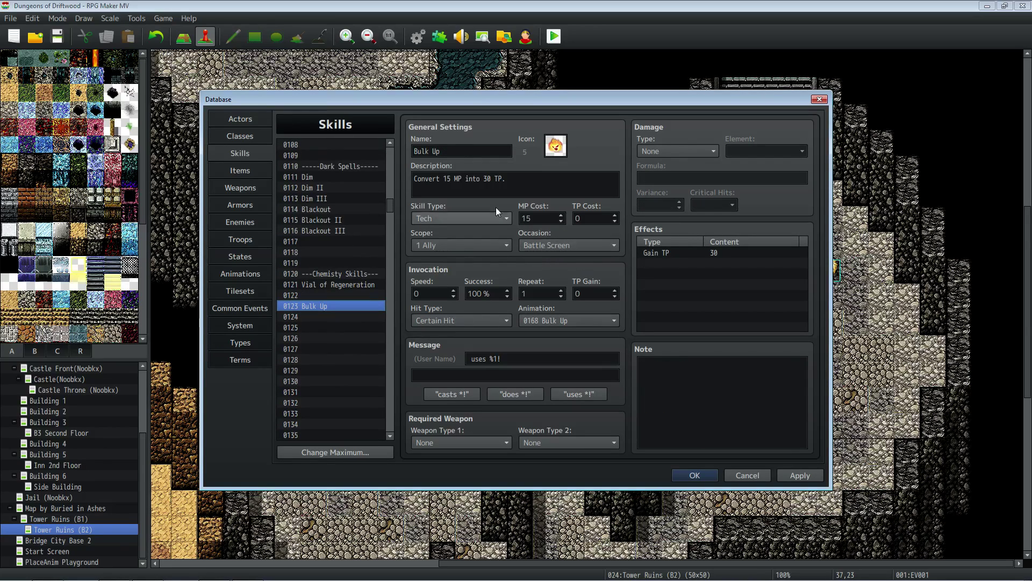
{"action": "double_click", "coordinate": [544, 220]}
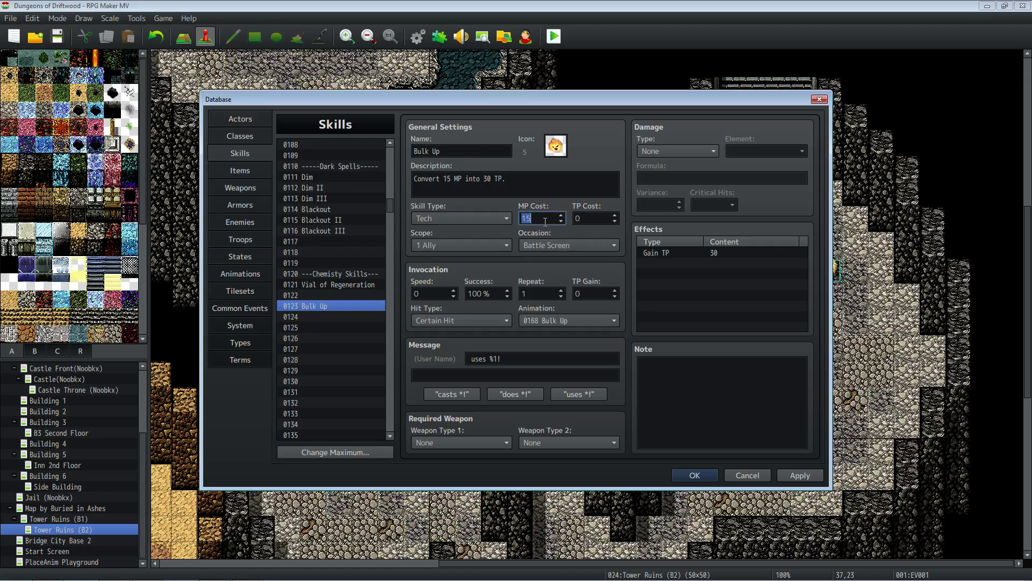
{"action": "left_click", "coordinate": [713, 254]}
- Look at the Gain TP option for a new Bulk Up effect, and cancel without adding it
{"action": "double_click", "coordinate": [680, 263]}
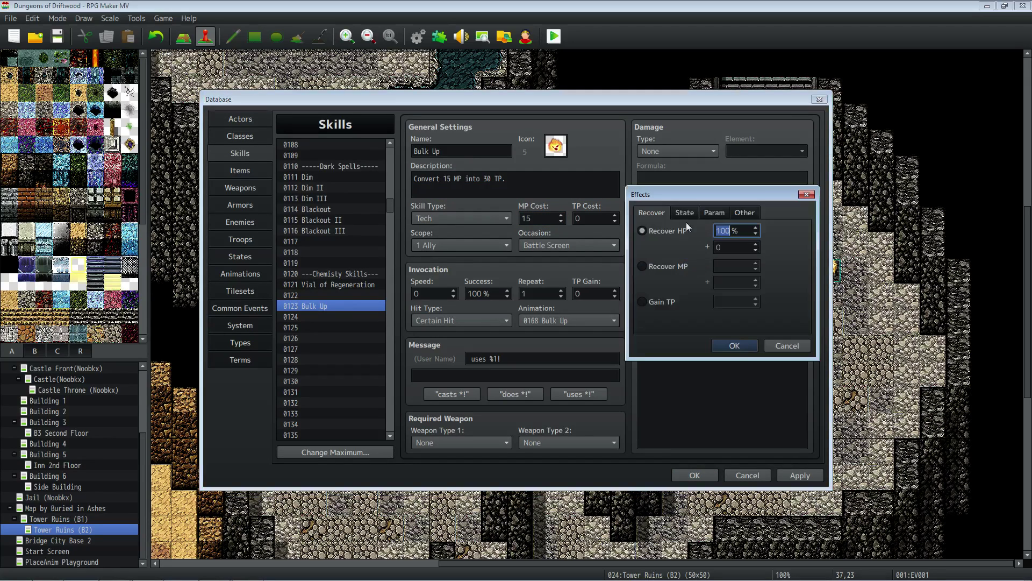
{"action": "left_click", "coordinate": [642, 302]}
{"action": "left_click", "coordinate": [783, 345]}
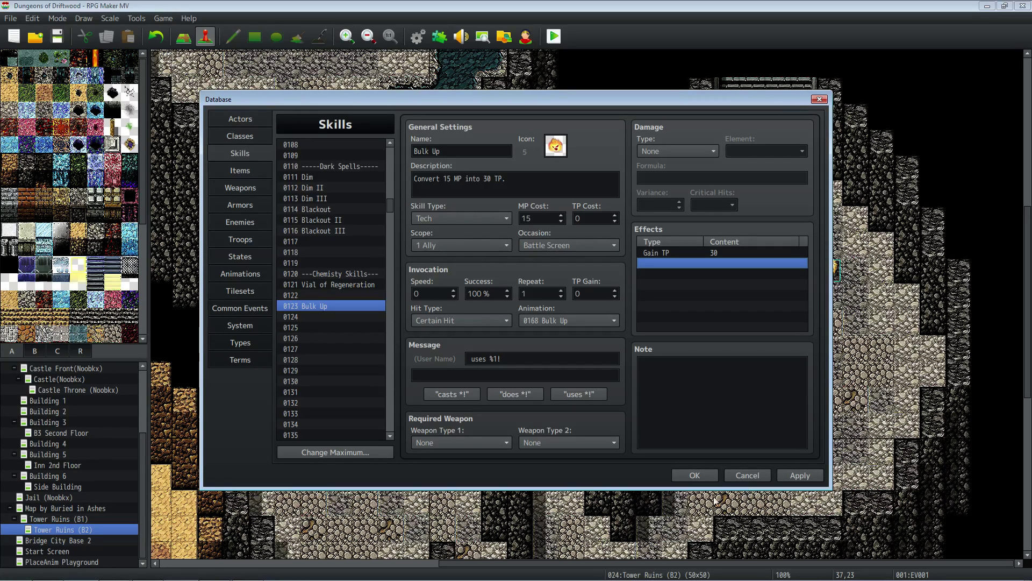
{"action": "mouse_move", "coordinate": [260, 576]}
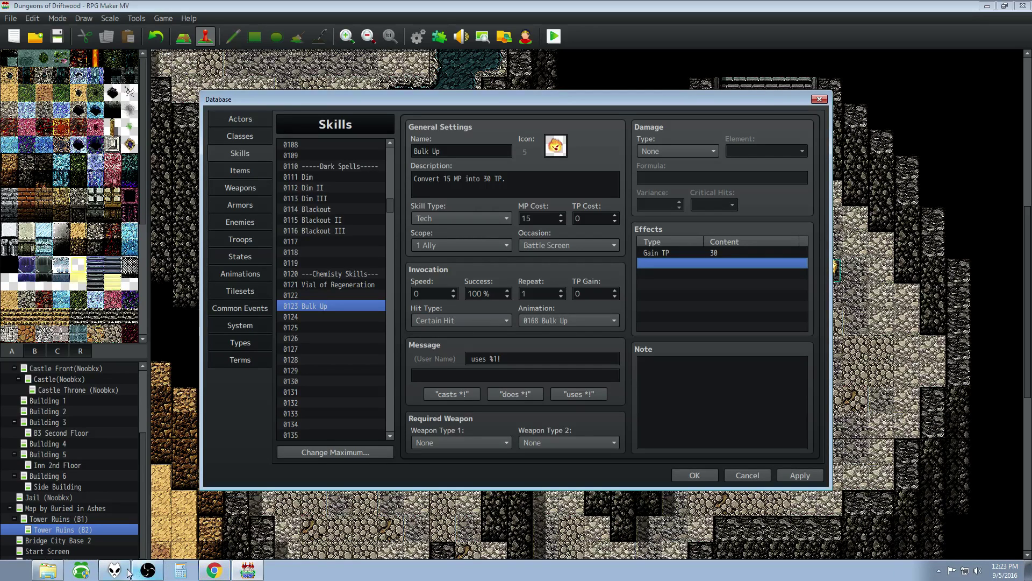
{"action": "left_click", "coordinate": [144, 571]}
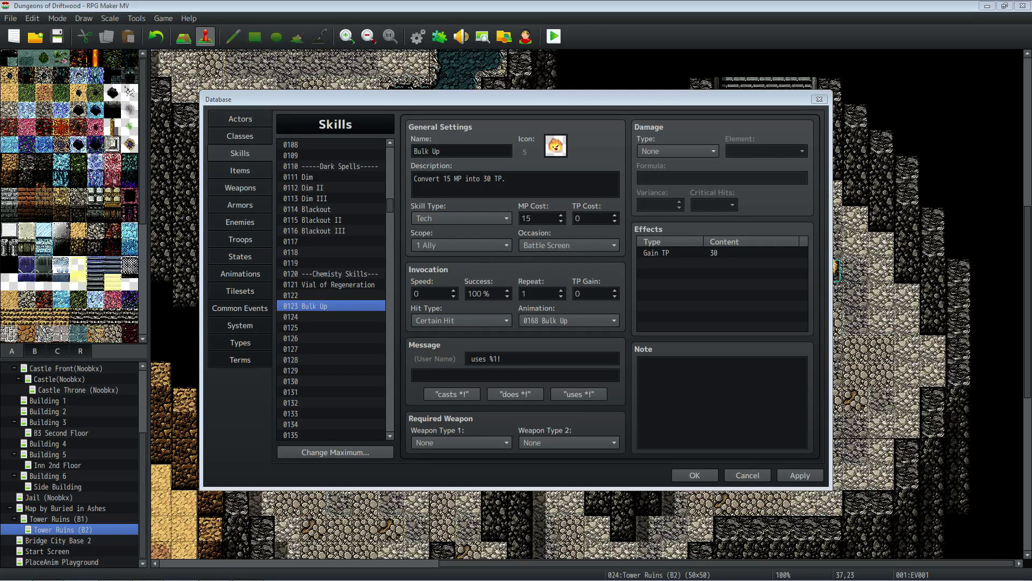